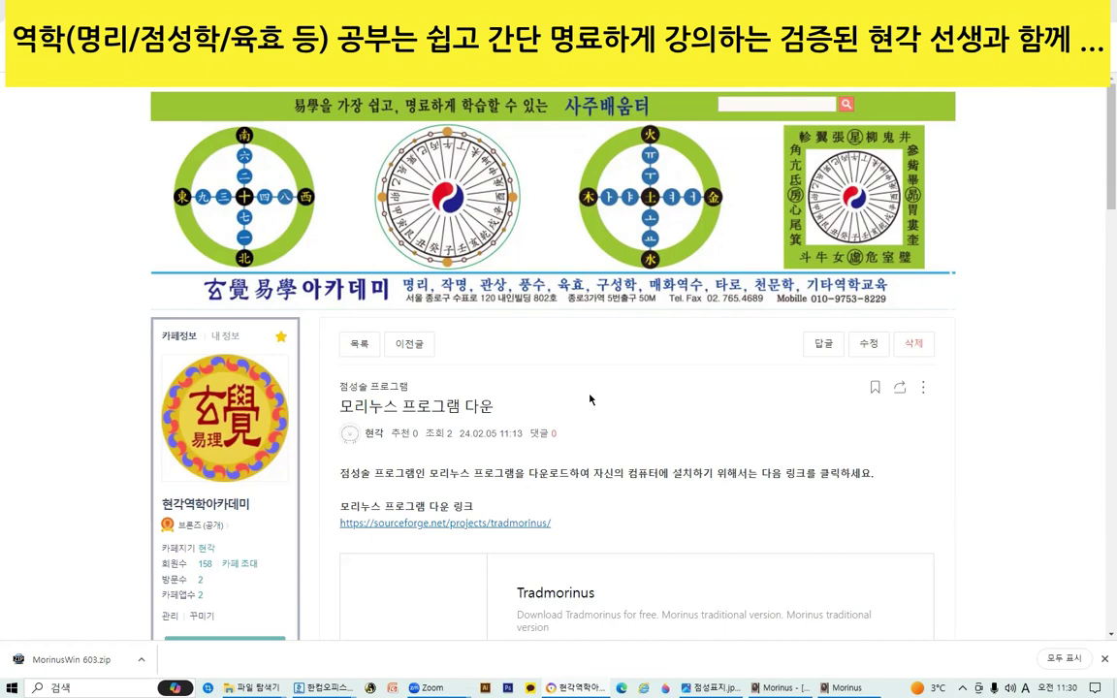
- Bring the MorinusWin 603 folder forward and launch the morinus program from it
{"action": "mouse_move", "coordinate": [248, 688]}
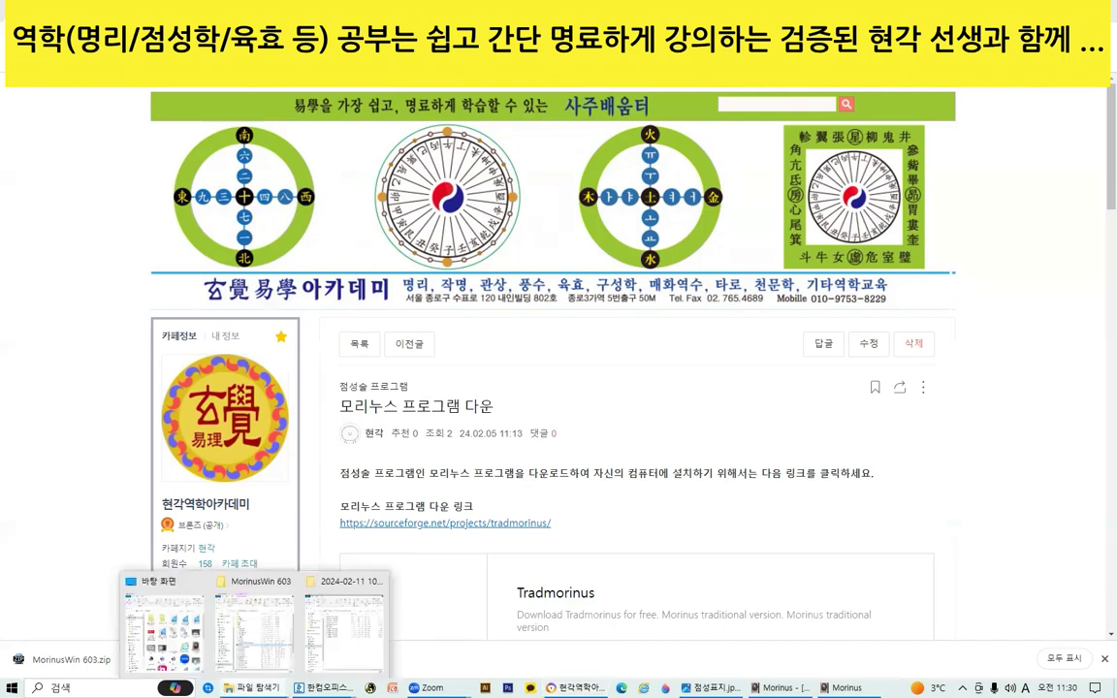
{"action": "left_click", "coordinate": [258, 592]}
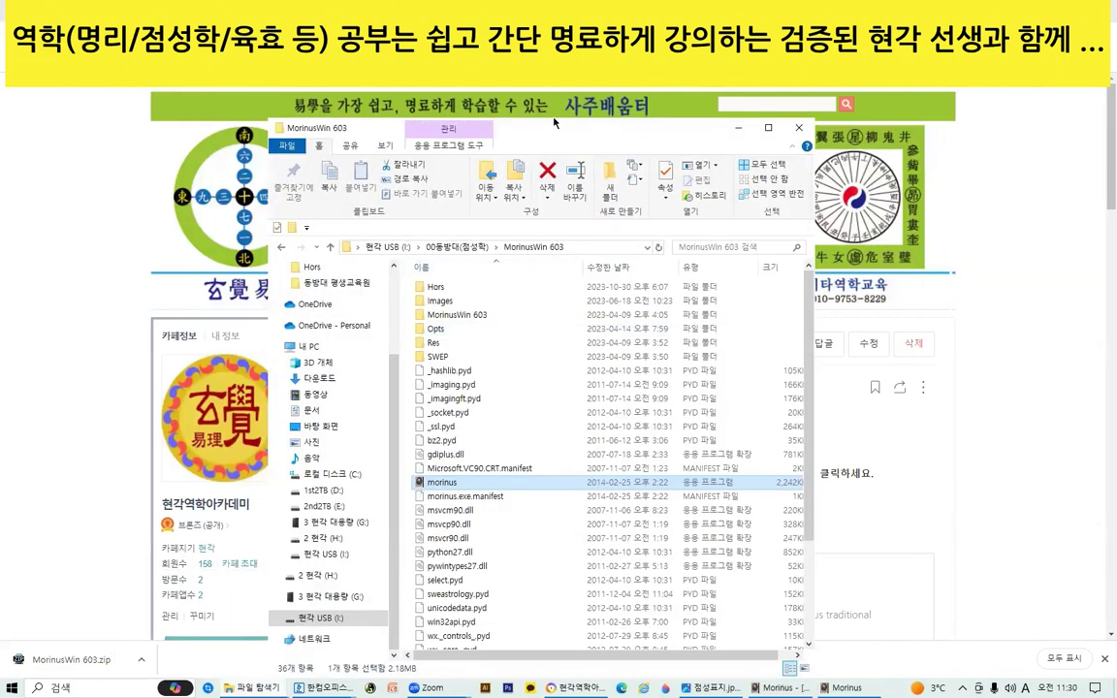
{"action": "left_click_drag", "start_coordinate": [554, 122], "coordinate": [537, 4]}
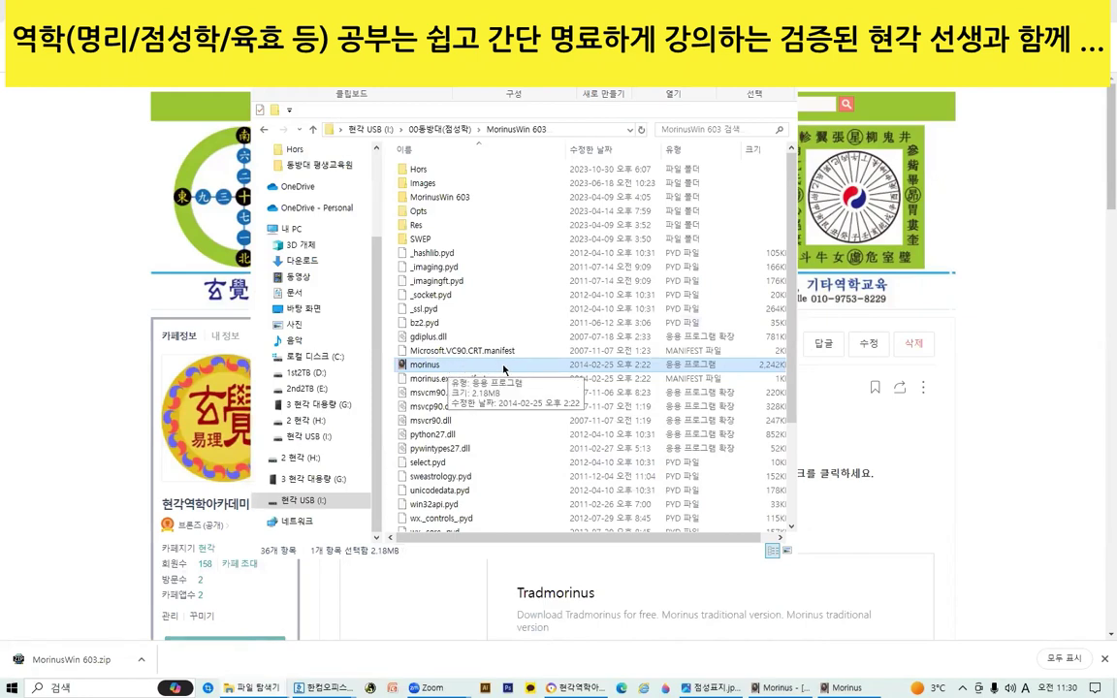
{"action": "double_click", "coordinate": [537, 371]}
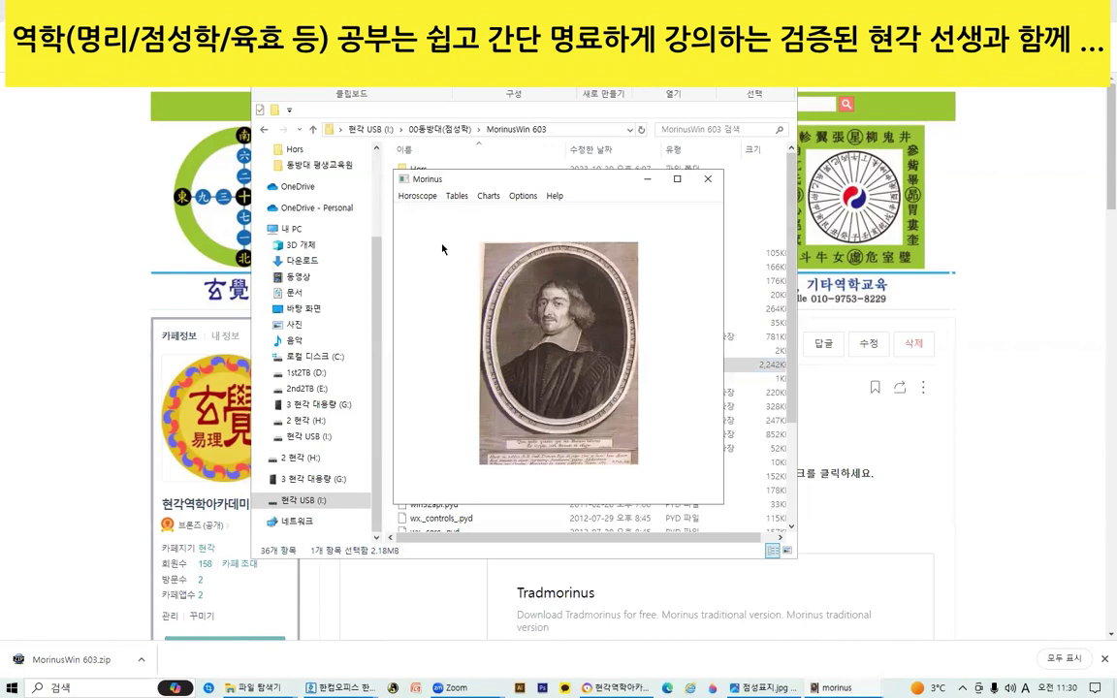
- Close the File Explorer folder window, leaving the Morinus start window open
{"action": "left_click_drag", "start_coordinate": [410, 10], "coordinate": [388, 102]}
{"action": "left_click", "coordinate": [757, 104]}
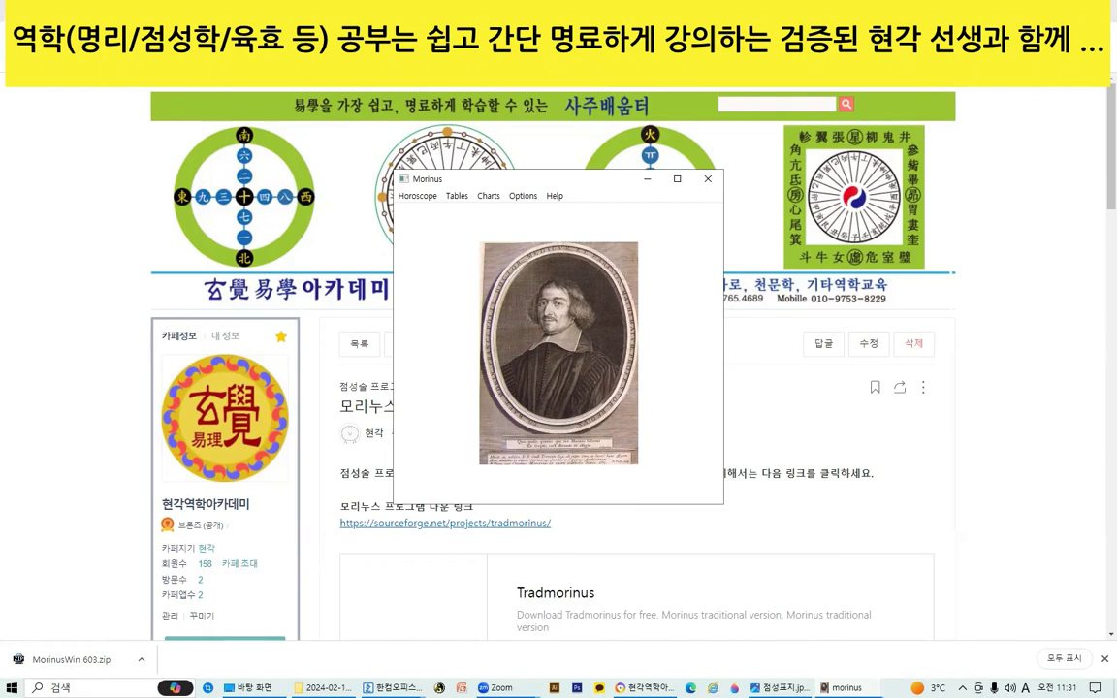
- Start a new chart from the Horoscope menu to get a blank Data form
{"action": "left_click", "coordinate": [425, 198]}
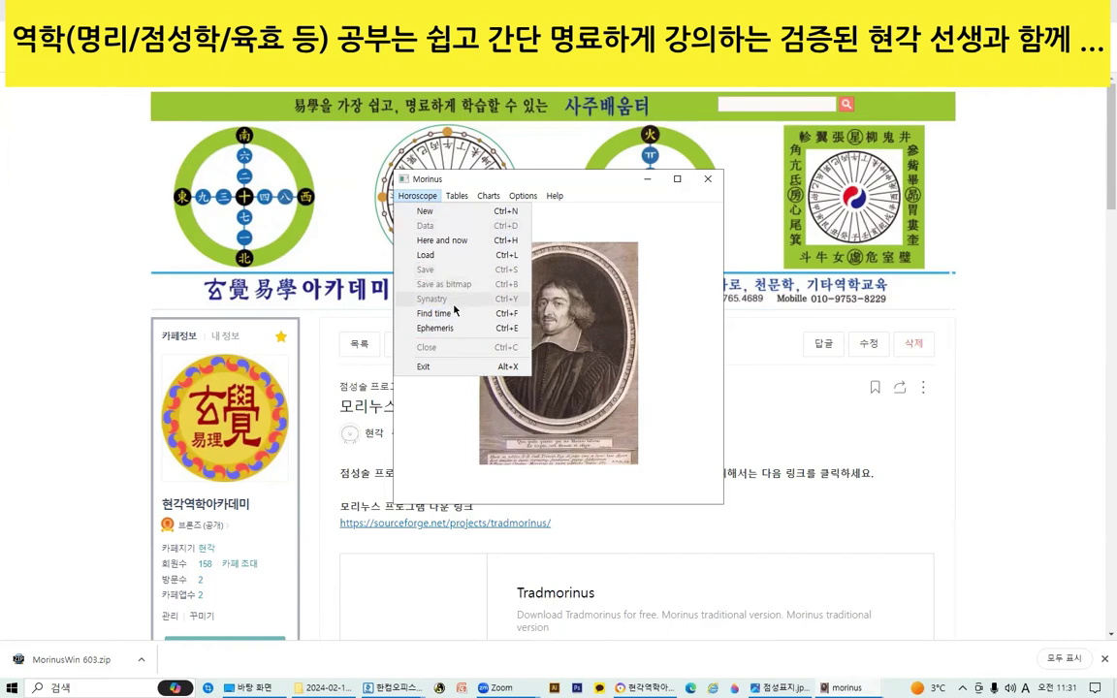
{"action": "left_click", "coordinate": [436, 214]}
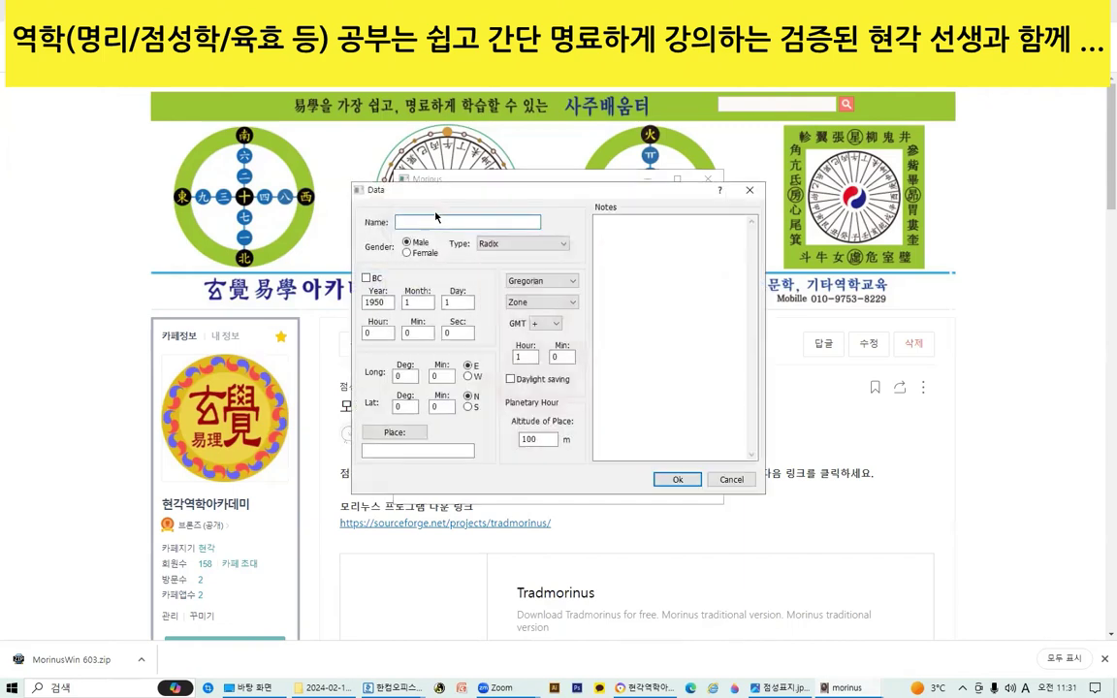
- Enter the woman's name in Korean in the Name field and set gender to Female
{"action": "key", "text": "Hangul"}
{"action": "type", "text": "김ㅁㅏㅁㅡㄹ"}
{"action": "left_click_drag", "start_coordinate": [599, 199], "coordinate": [598, 175]}
{"action": "type", "text": "늘"}
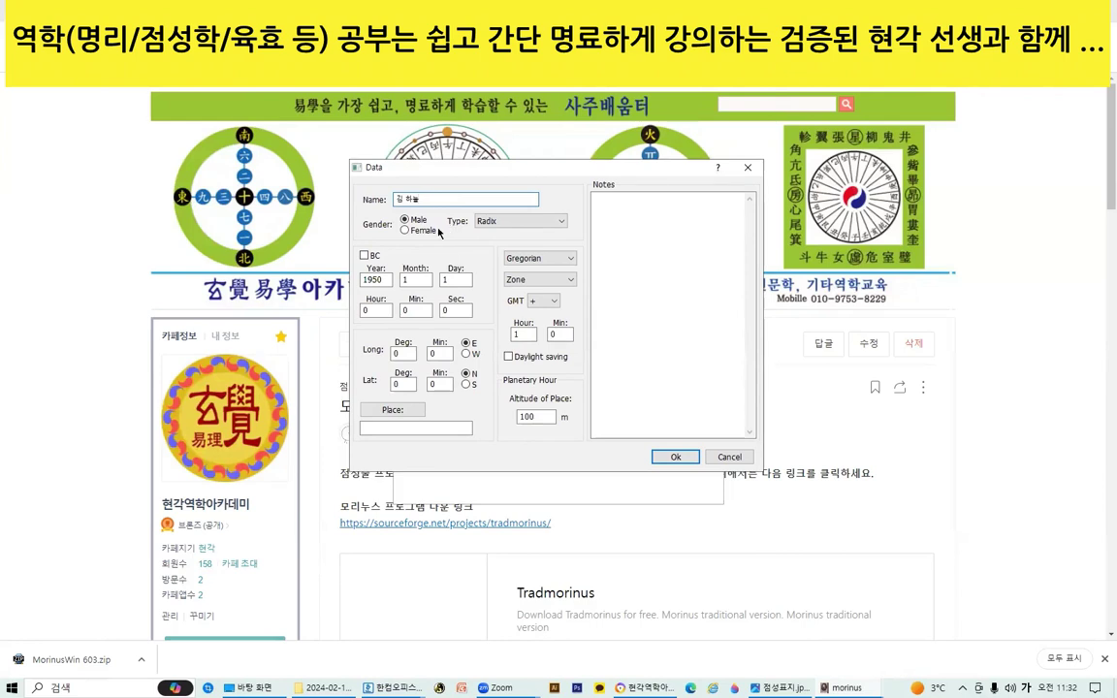
{"action": "left_click", "coordinate": [406, 231]}
- Enter birth date 2024-2-4 and time 17:10, keeping the Gregorian calendar
{"action": "double_click", "coordinate": [384, 280]}
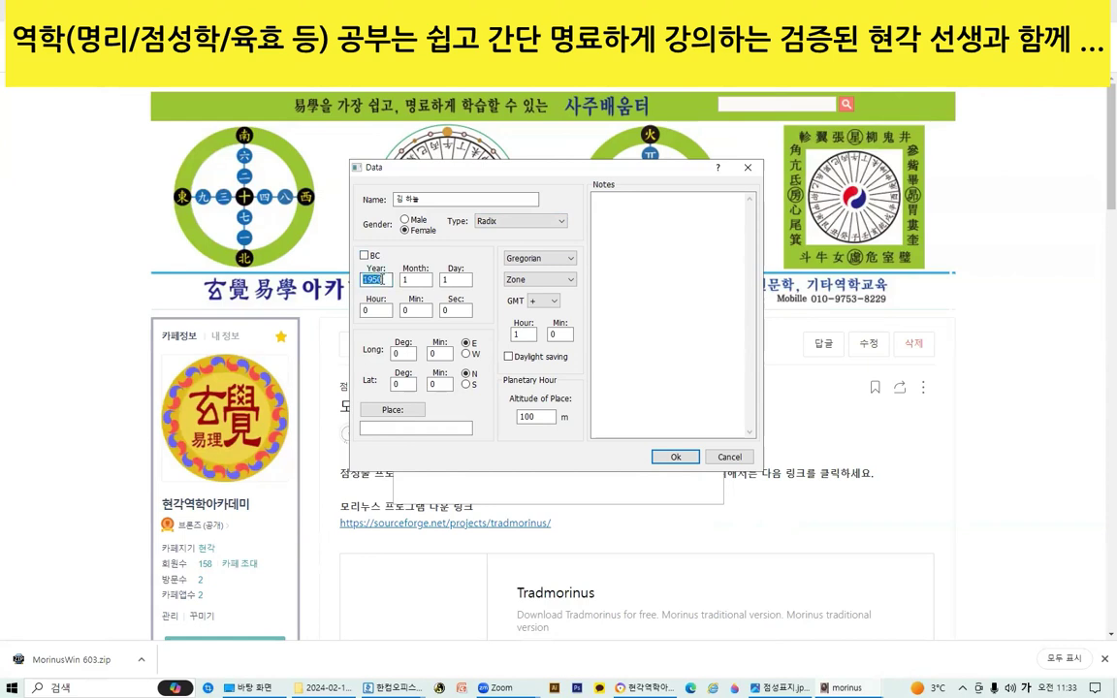
{"action": "type", "text": "2024"}
{"action": "key", "text": "Tab"}
{"action": "type", "text": "2"}
{"action": "key", "text": "Tab"}
{"action": "type", "text": "4"}
{"action": "key", "text": "Tab"}
{"action": "type", "text": "17"}
{"action": "key", "text": "Tab"}
{"action": "type", "text": "10"}
{"action": "left_click", "coordinate": [507, 280]}
{"action": "left_click", "coordinate": [551, 259]}
{"action": "left_click", "coordinate": [545, 270]}
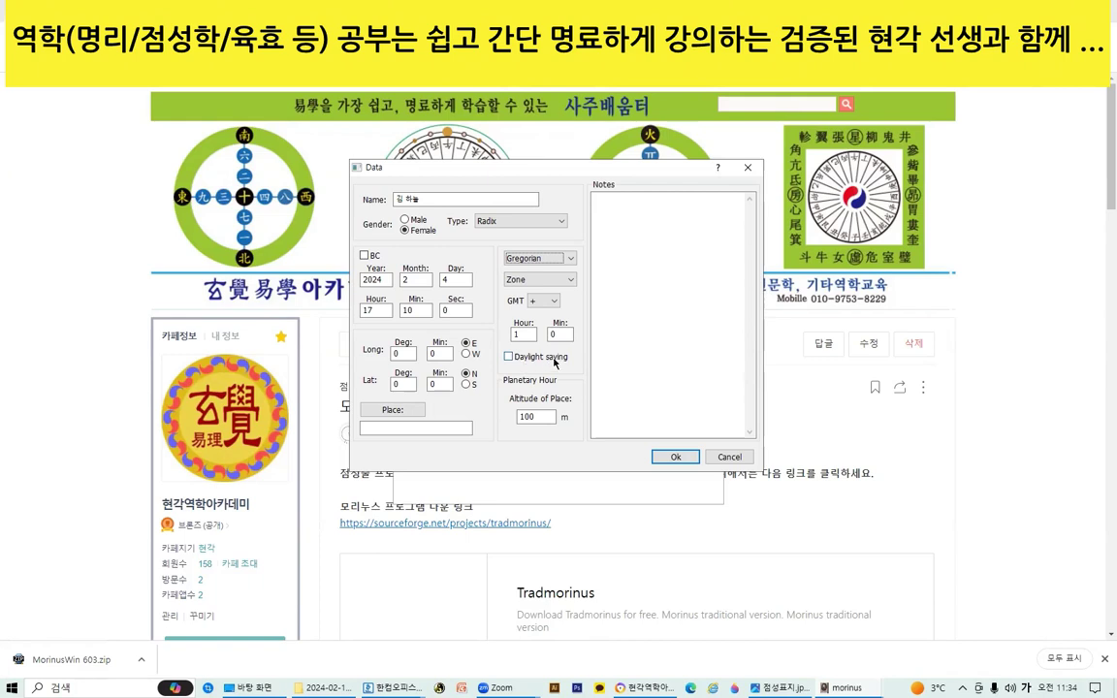
- Leave daylight saving unchecked and bring up the Places list of cities
{"action": "left_click", "coordinate": [509, 357]}
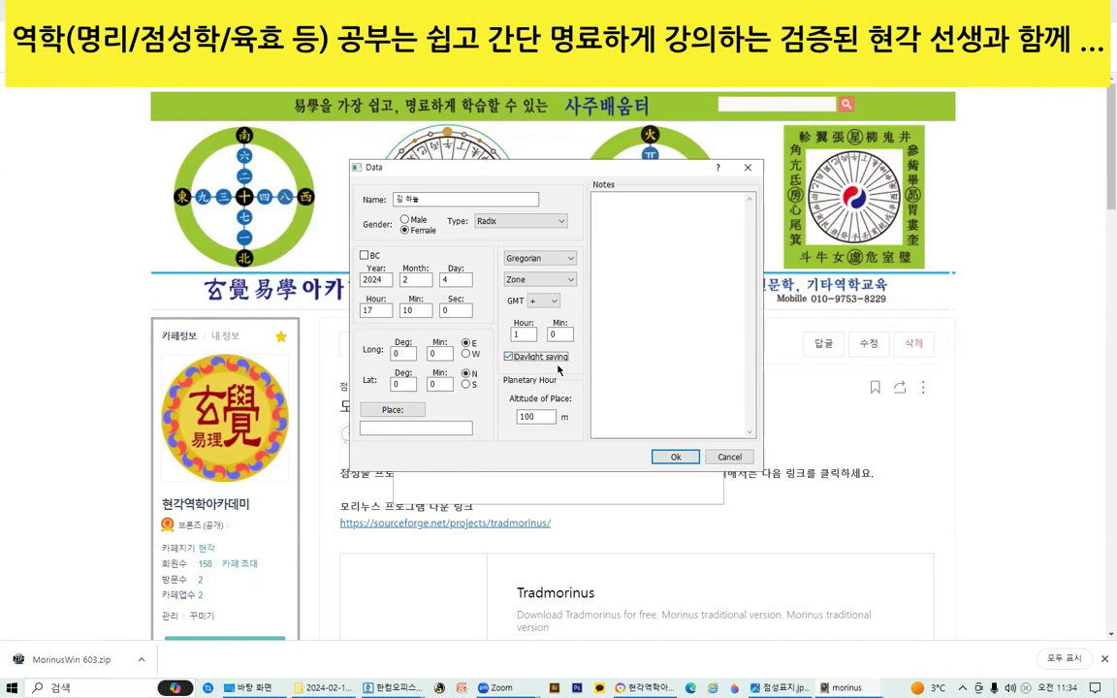
{"action": "left_click", "coordinate": [509, 357]}
{"action": "left_click", "coordinate": [398, 411]}
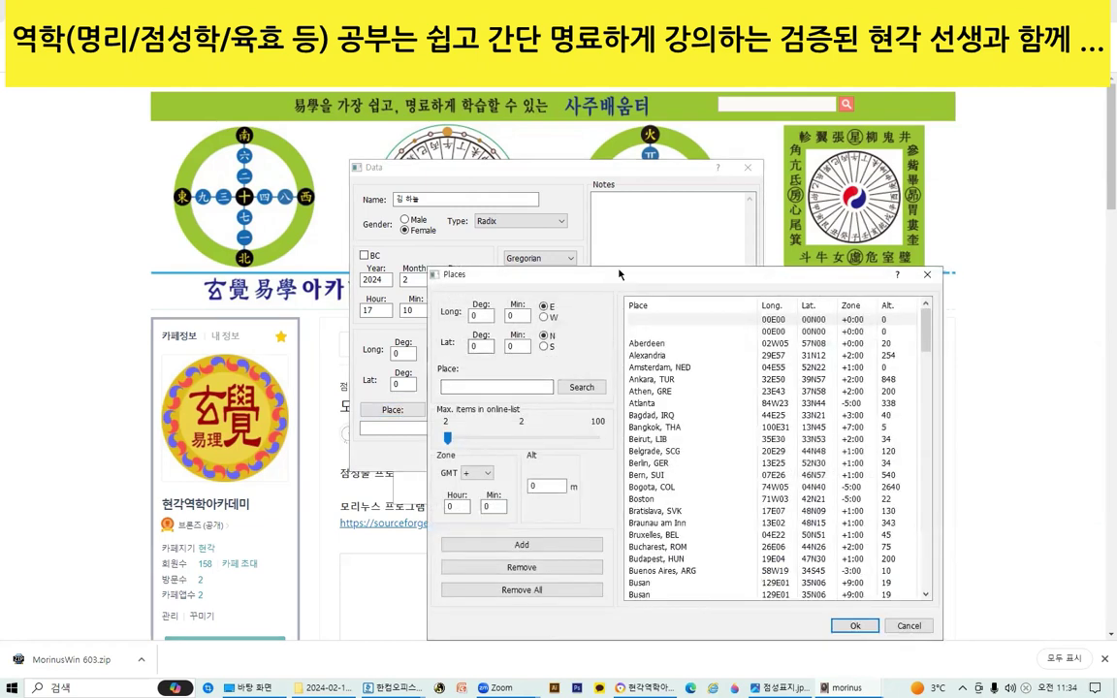
- Search for and add seoul as the birthplace, then confirm the data to draw the wheel
{"action": "left_click_drag", "start_coordinate": [618, 281], "coordinate": [626, 207]}
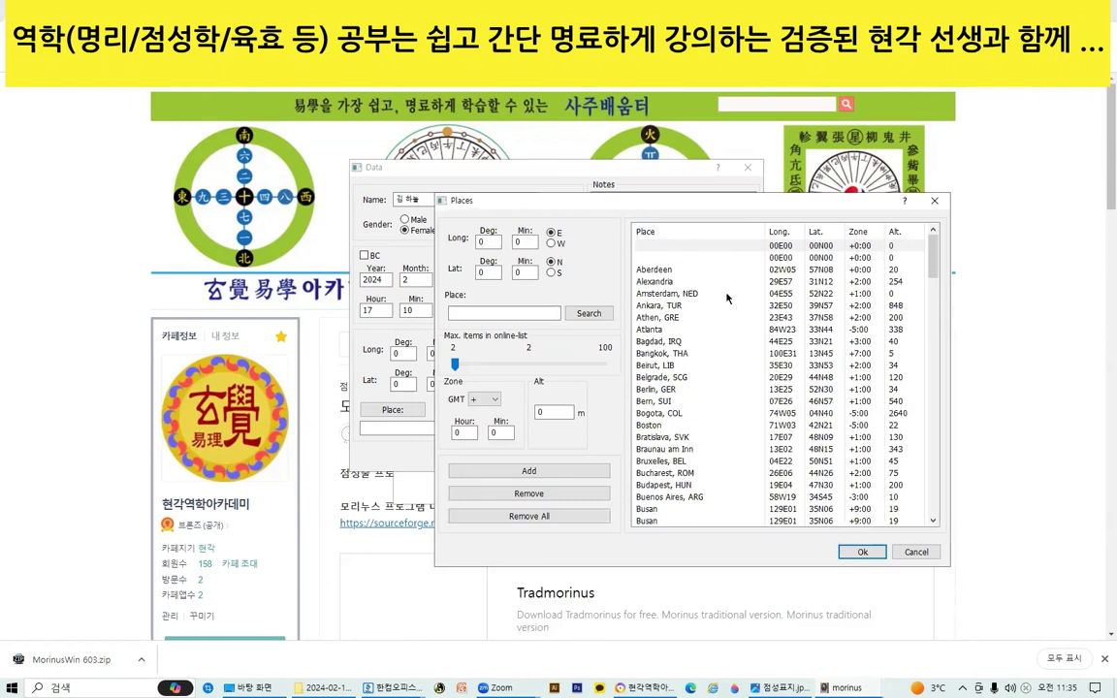
{"action": "left_click", "coordinate": [514, 313]}
{"action": "key", "text": "Hangul"}
{"action": "type", "text": "seoul"}
{"action": "left_click", "coordinate": [591, 313]}
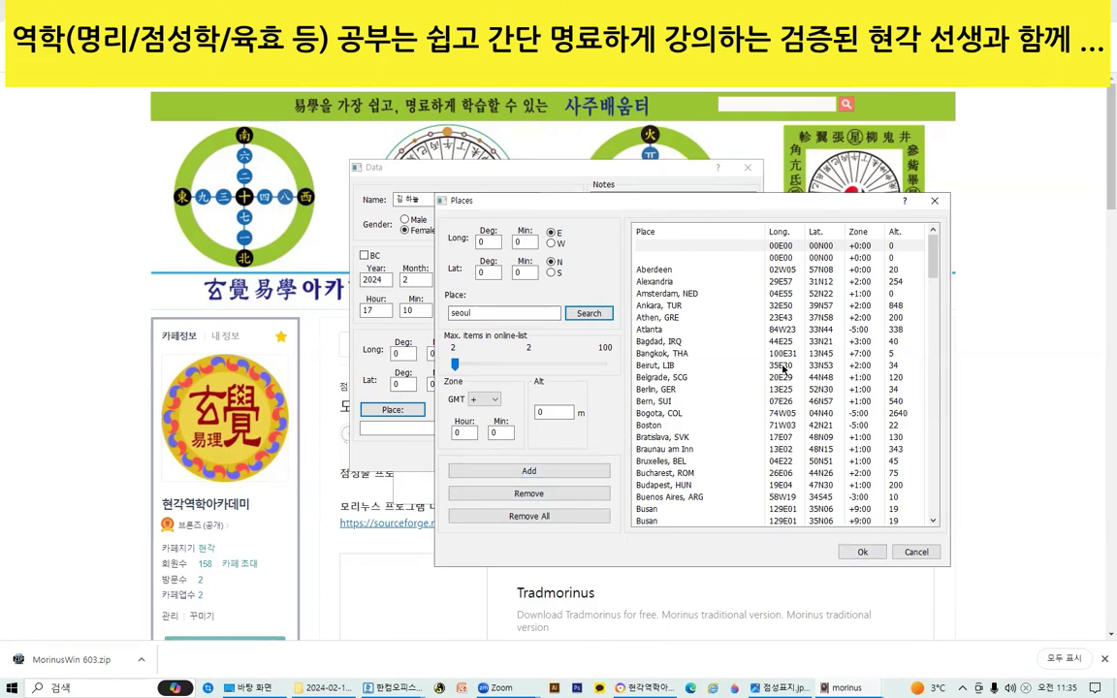
{"action": "left_click", "coordinate": [566, 472]}
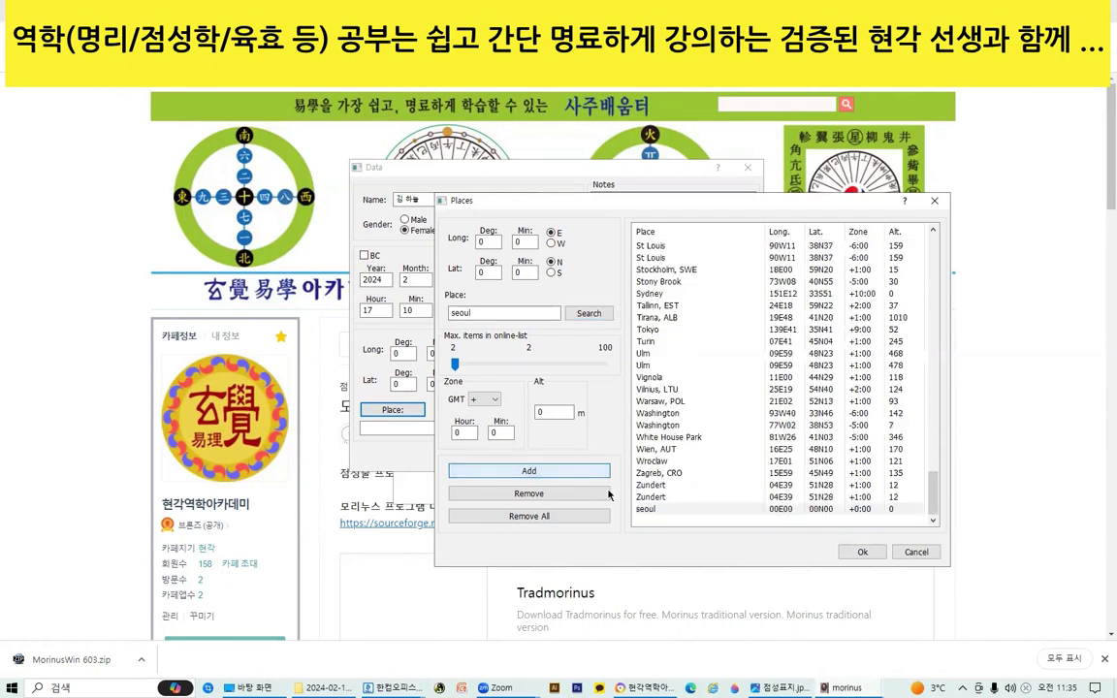
{"action": "left_click", "coordinate": [667, 510]}
{"action": "left_click", "coordinate": [863, 553]}
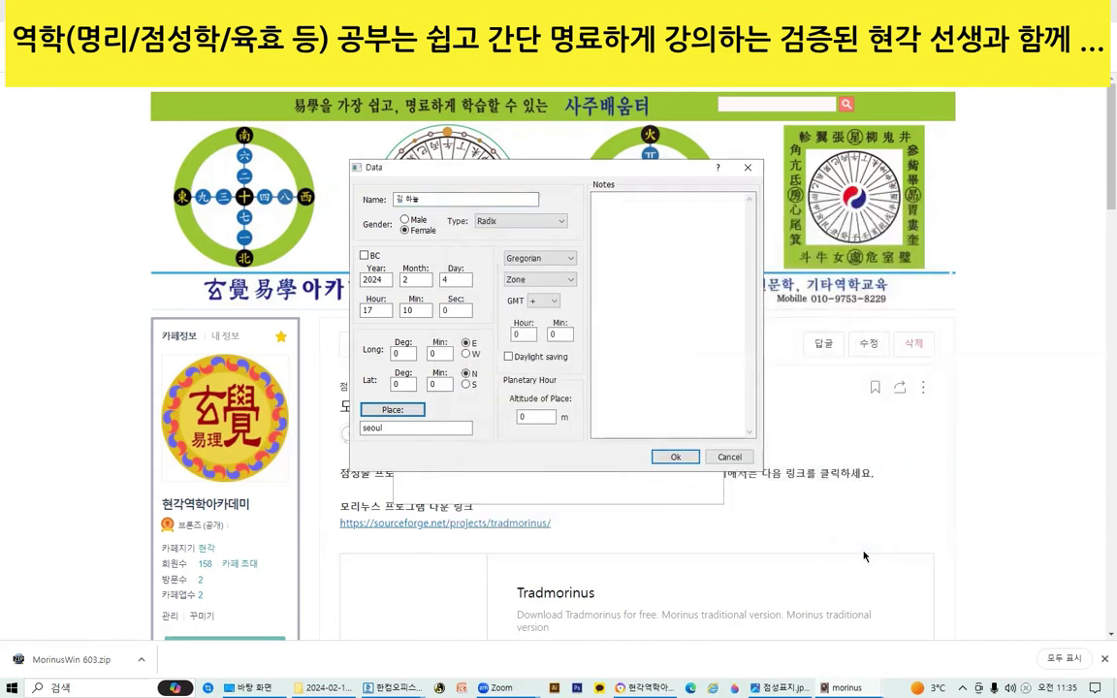
{"action": "left_click", "coordinate": [676, 458]}
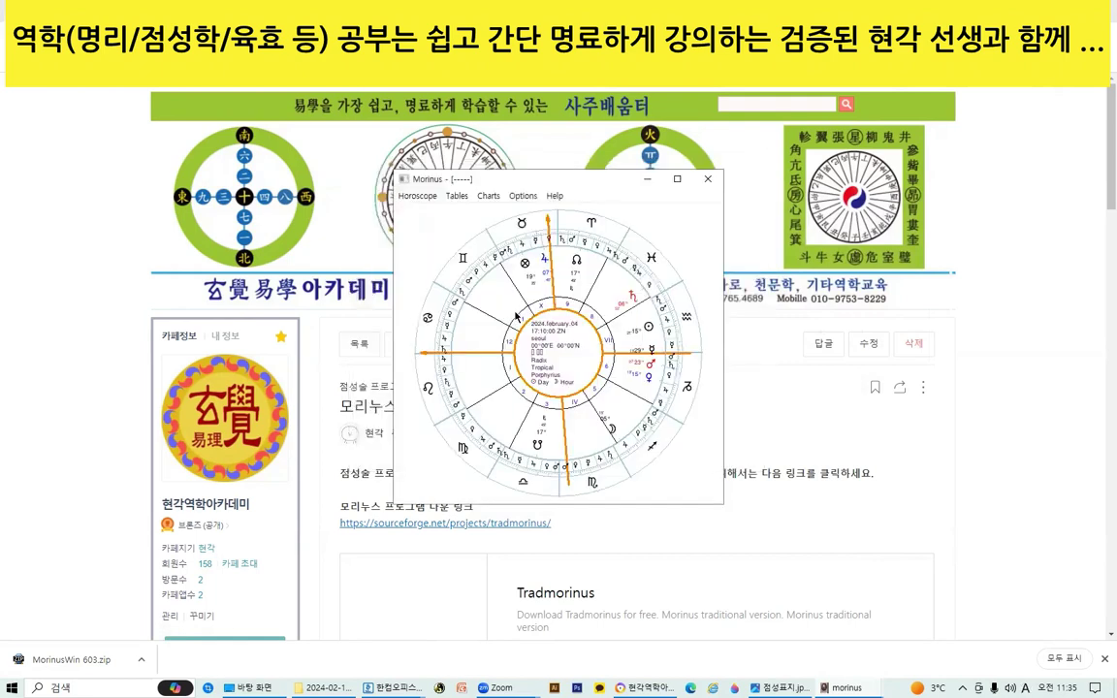
- Maximize the Morinus seoul chart window
{"action": "left_click", "coordinate": [677, 179]}
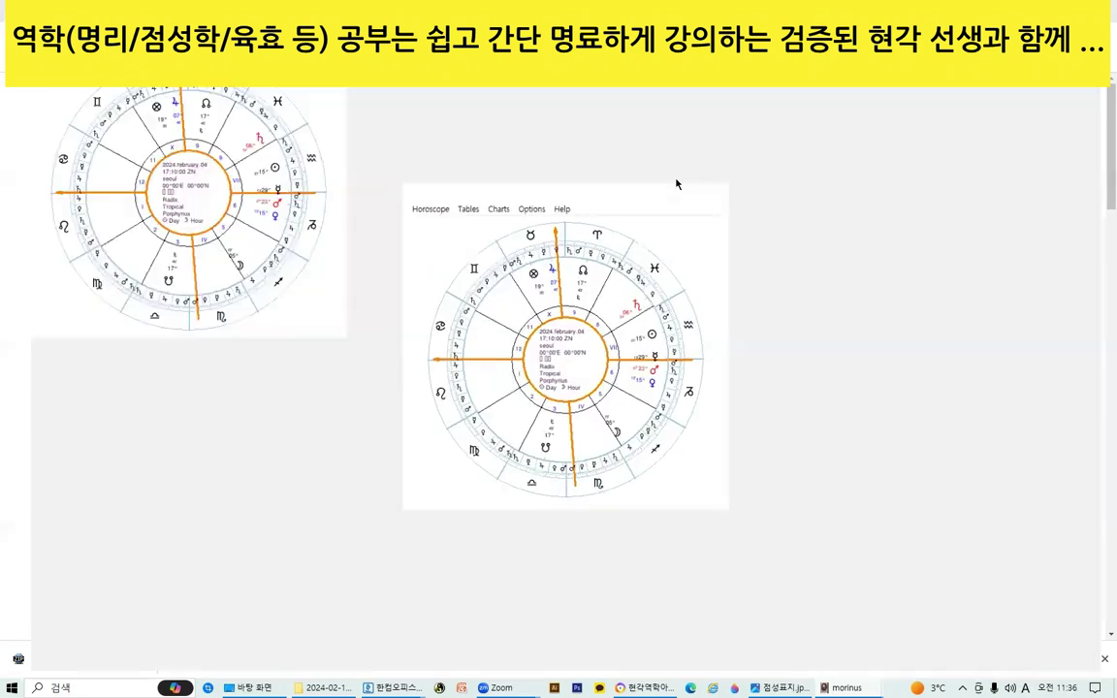